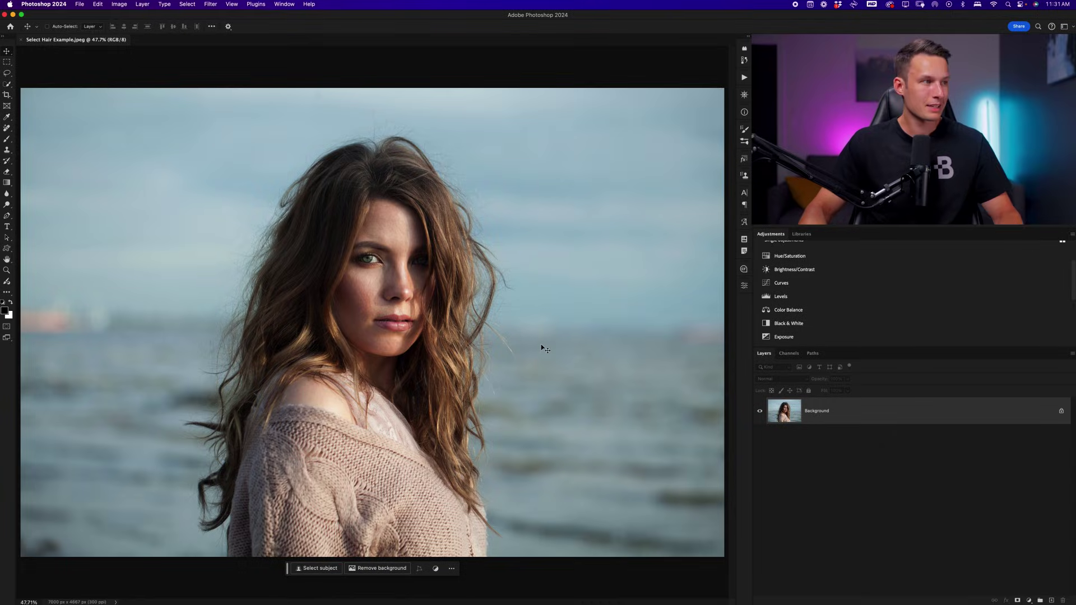
- Switch to the Quick Selection Tool and set Select Subject processing to Cloud (Detailed results)
mouse_move(7, 83)
mouse_down()
mouse_move(45, 101)
mouse_move(45, 86)
mouse_up()
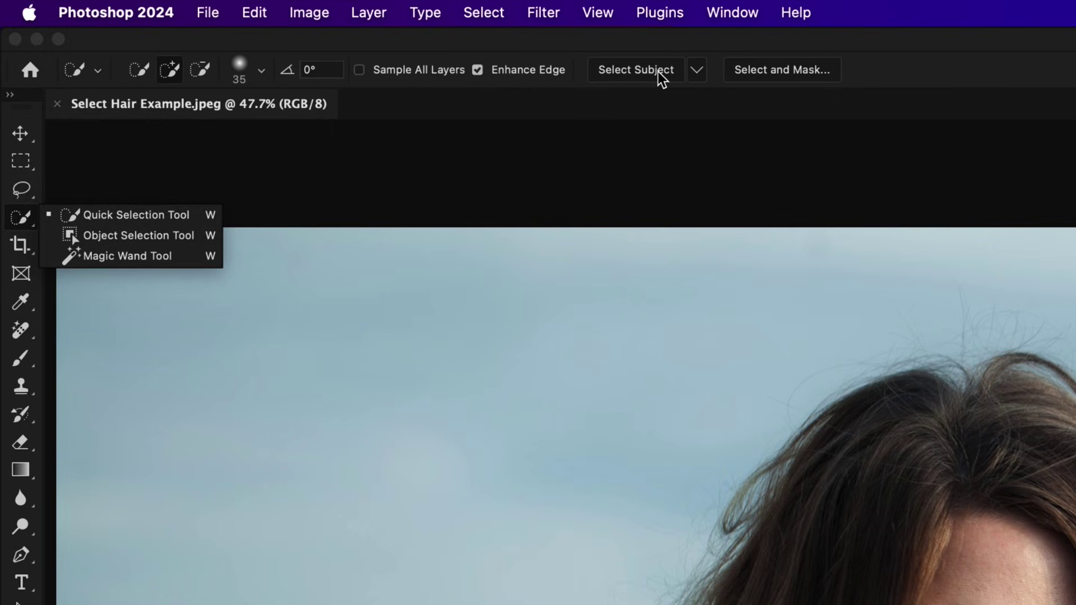
click(696, 72)
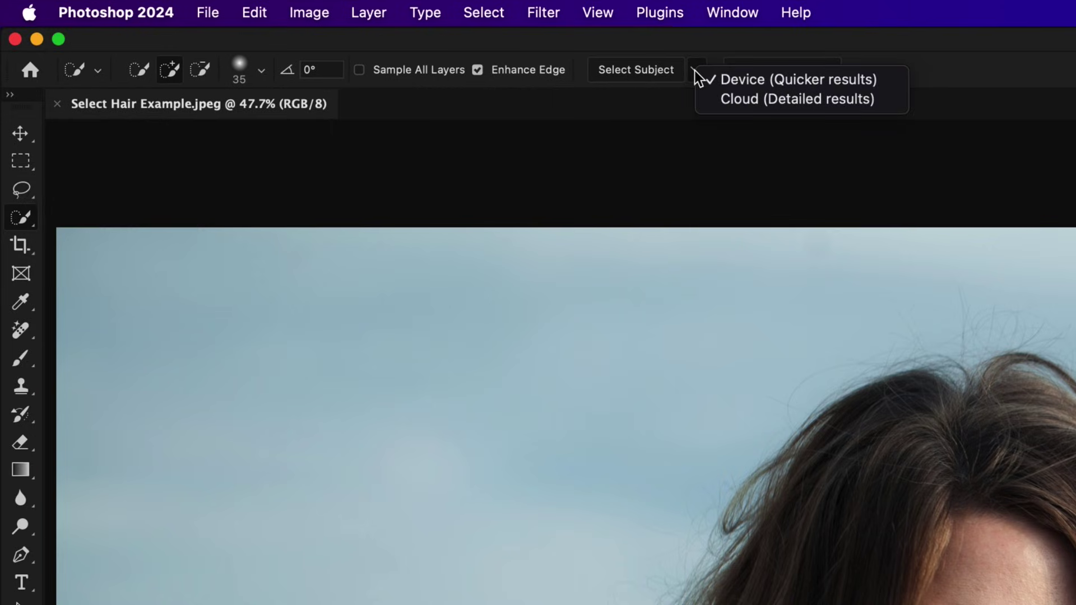
click(735, 98)
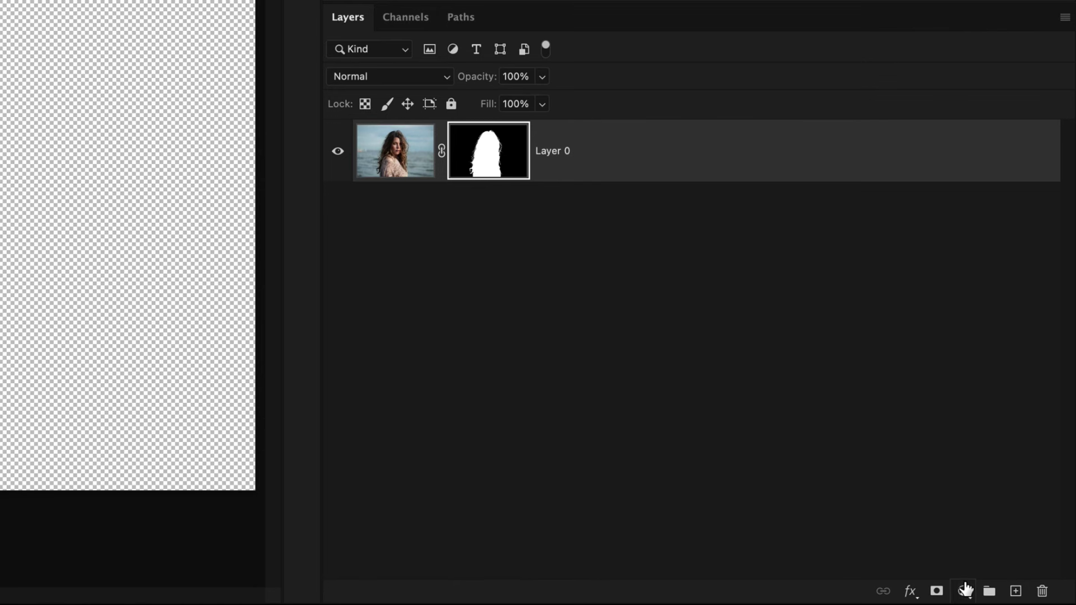
- Add a dark grey 535353 Solid Color fill layer and move it below Layer 0
click(1028, 599)
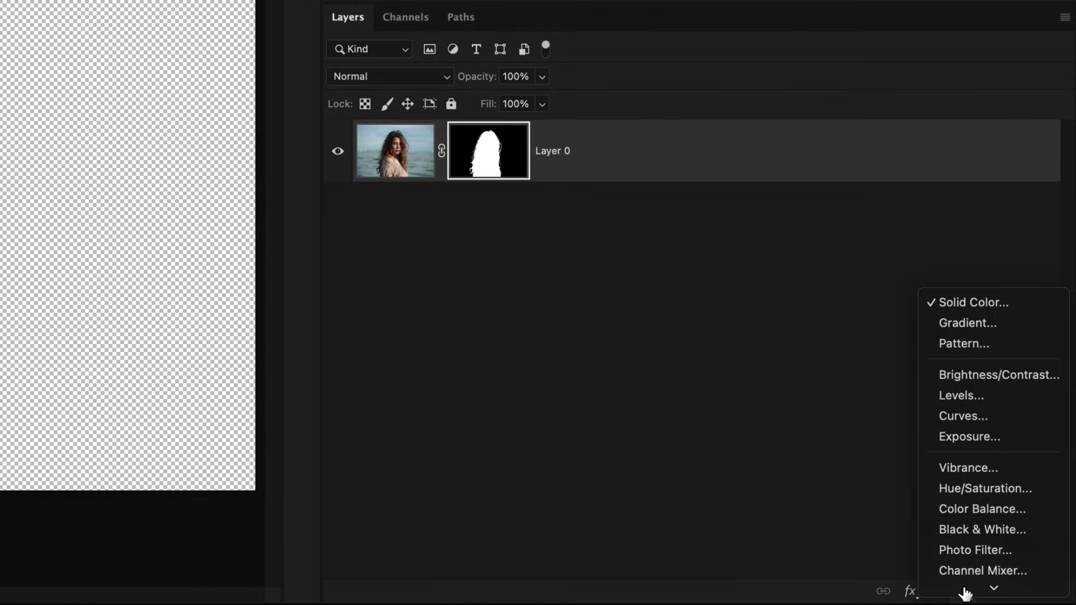
mouse_move(966, 593)
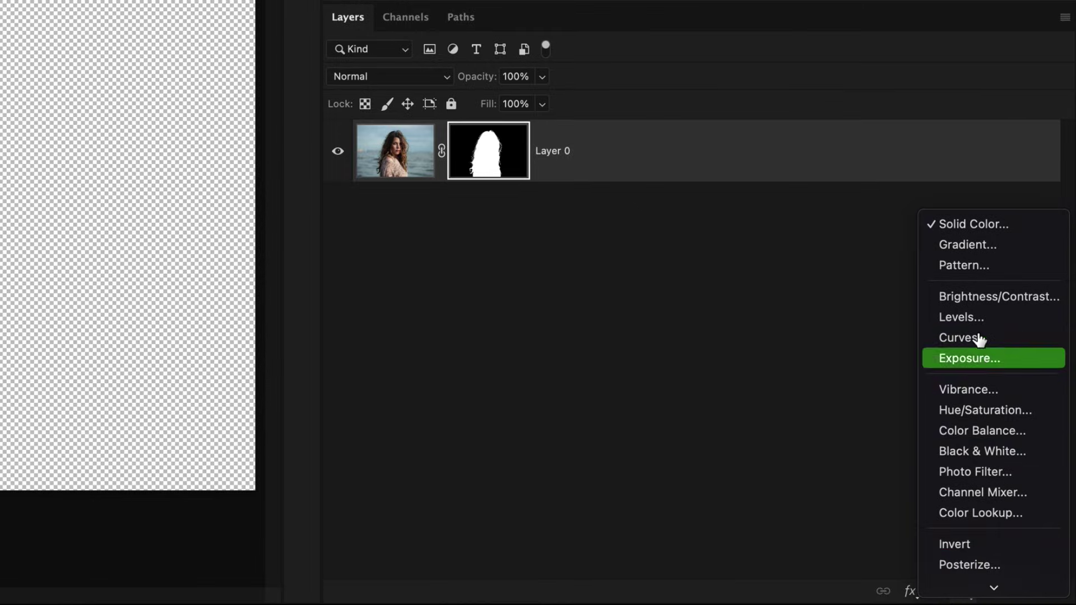
click(980, 225)
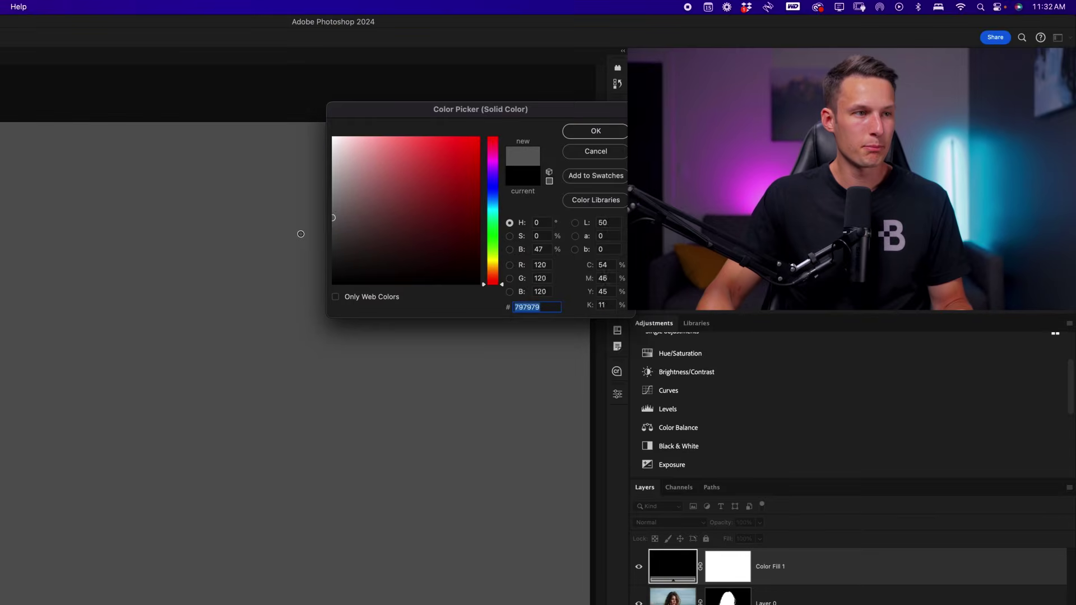
drag(301, 234, 301, 236)
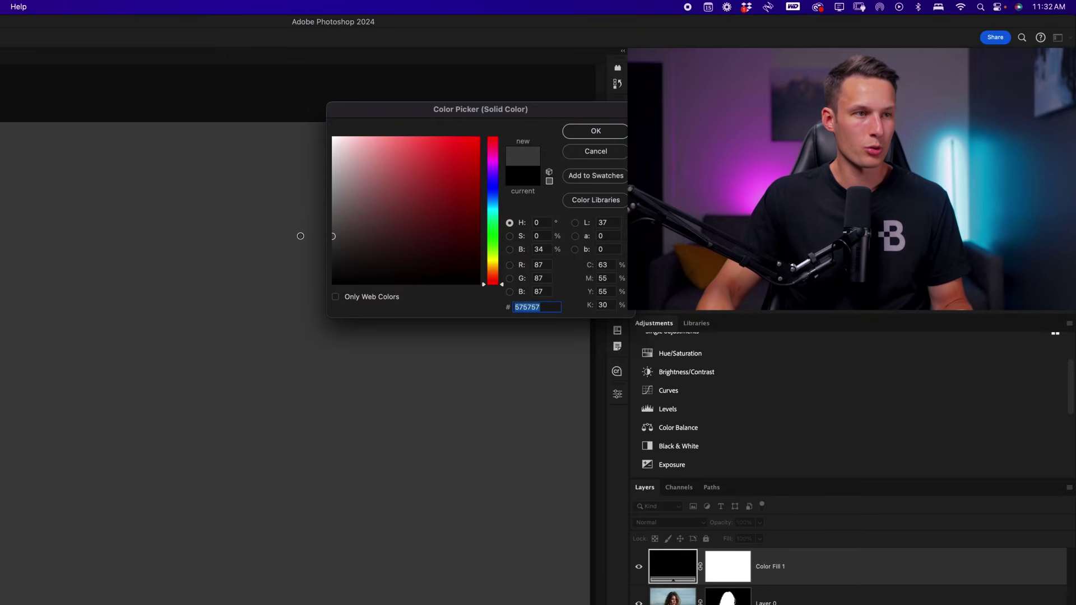
click(597, 132)
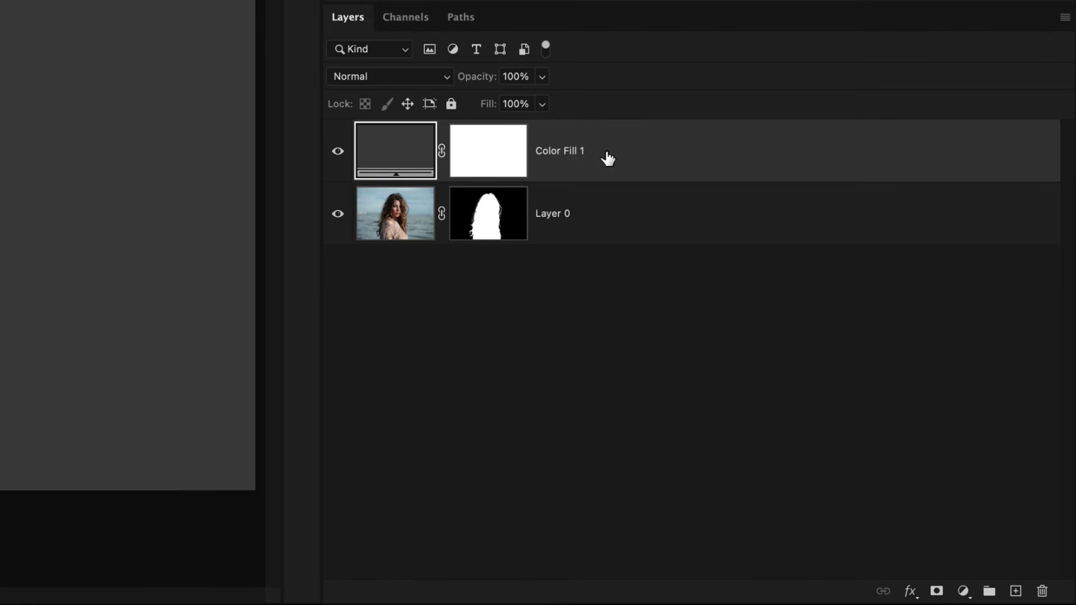
drag(608, 158, 603, 238)
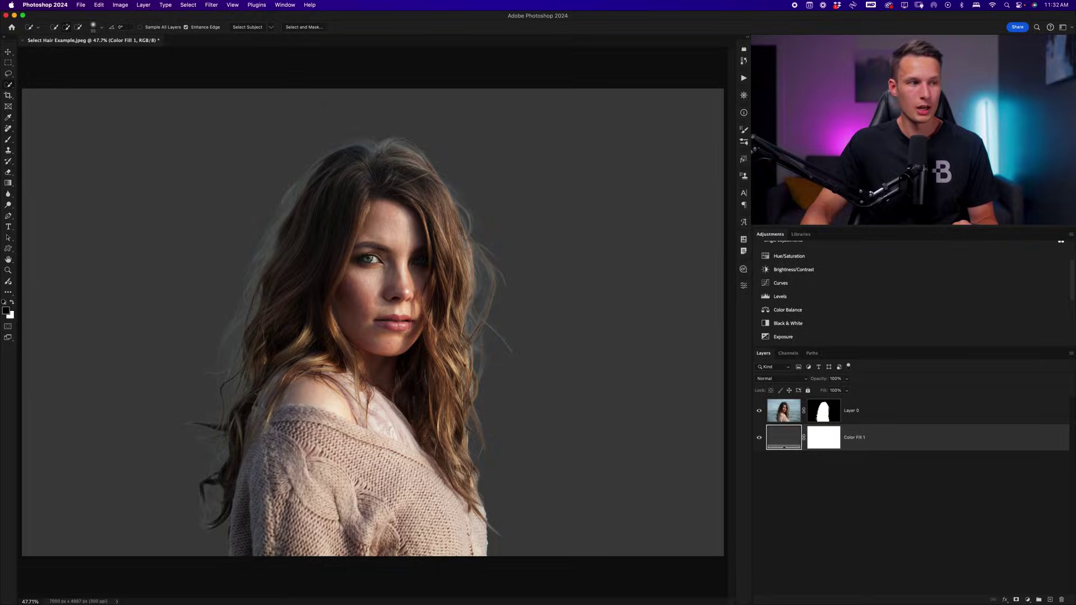
click(826, 415)
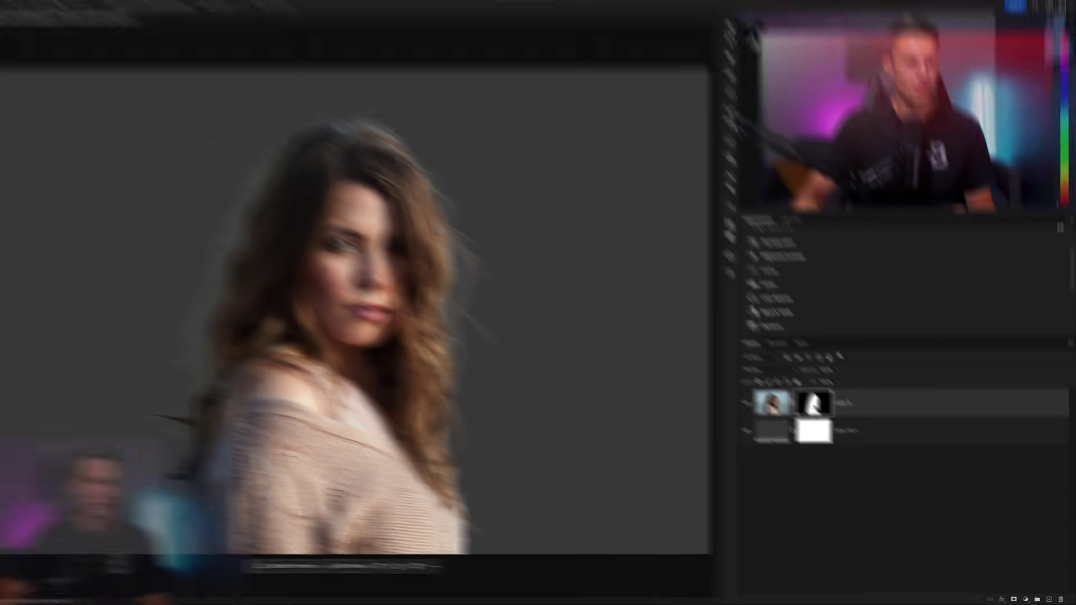
- Open Layer 0's mask in Select and Mask and choose a preview view mode
double_click(493, 165)
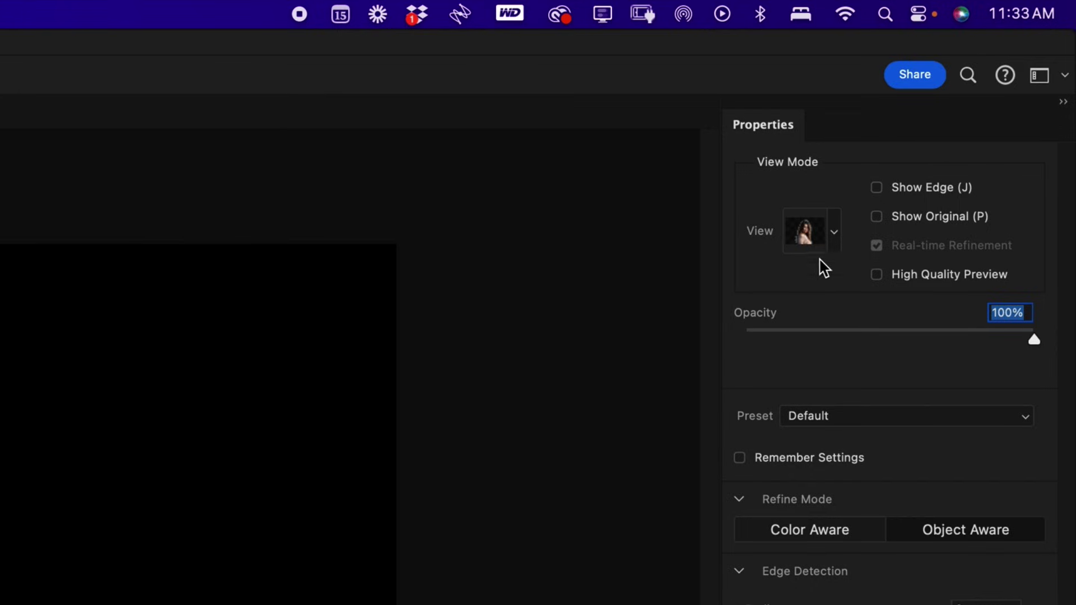
click(834, 233)
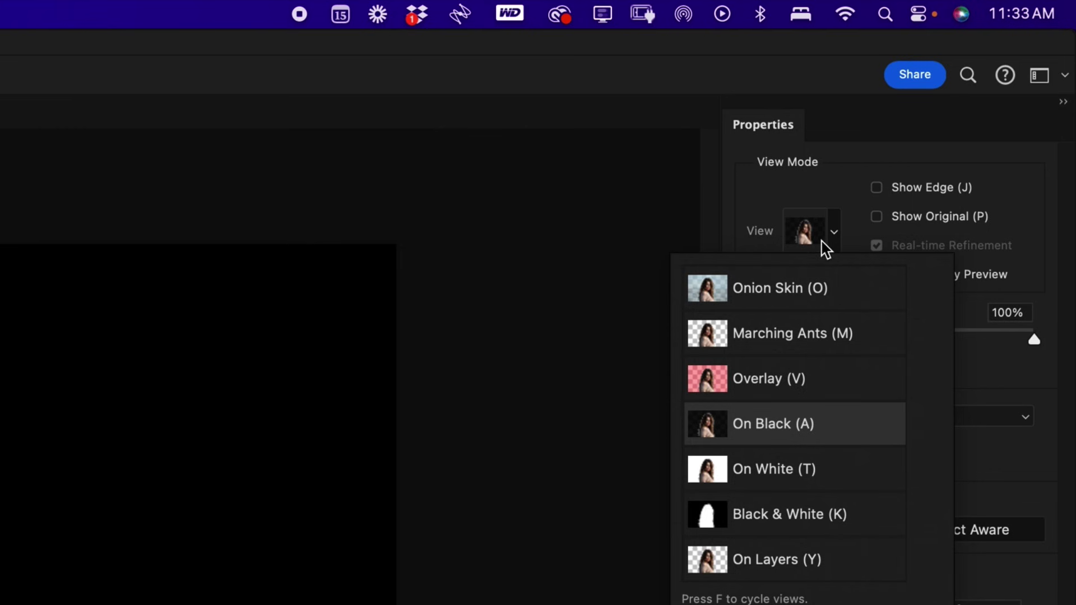
click(832, 244)
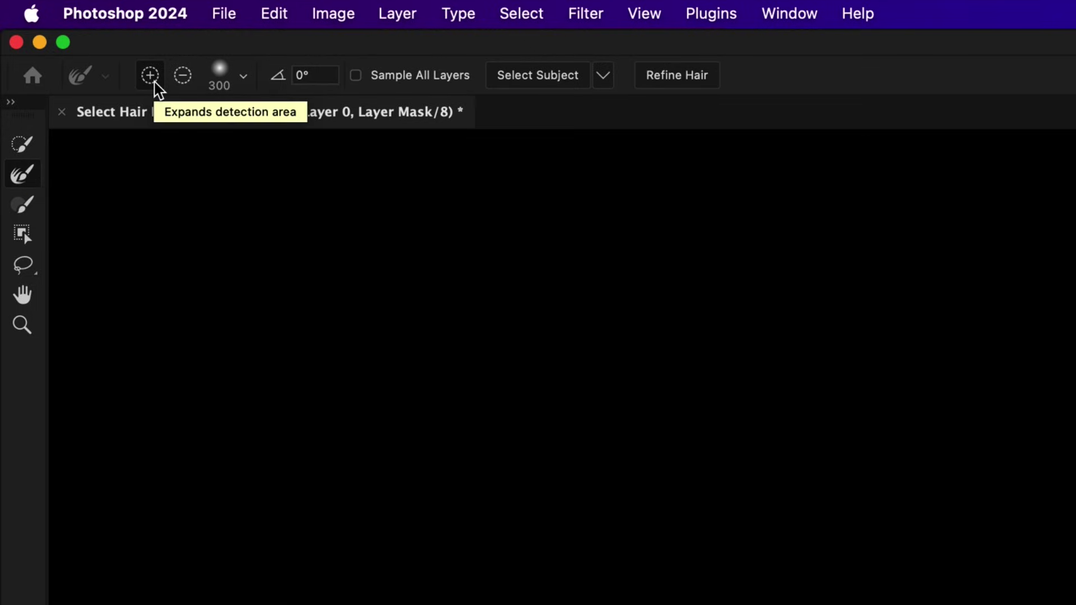
- Check the Refine Edge Brush size, then switch Refine Mode to Color Aware and confirm
click(244, 82)
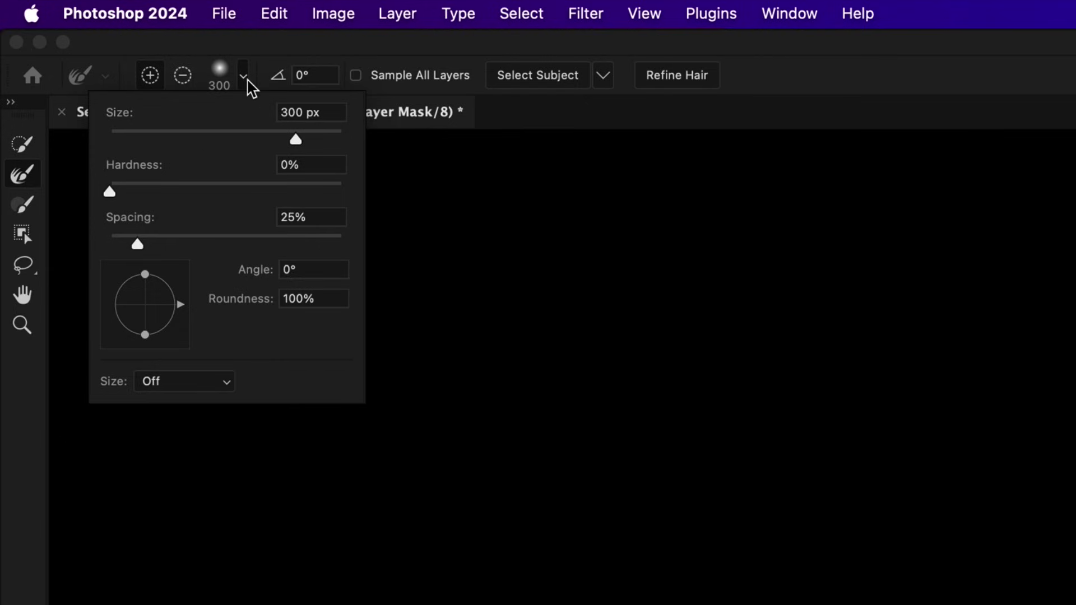
click(250, 87)
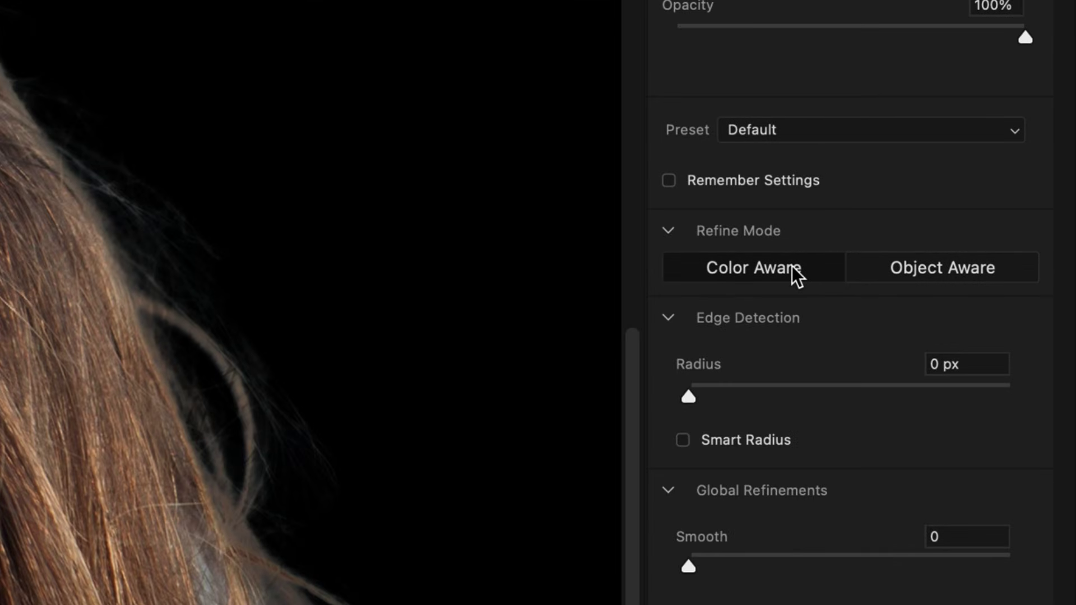
click(792, 266)
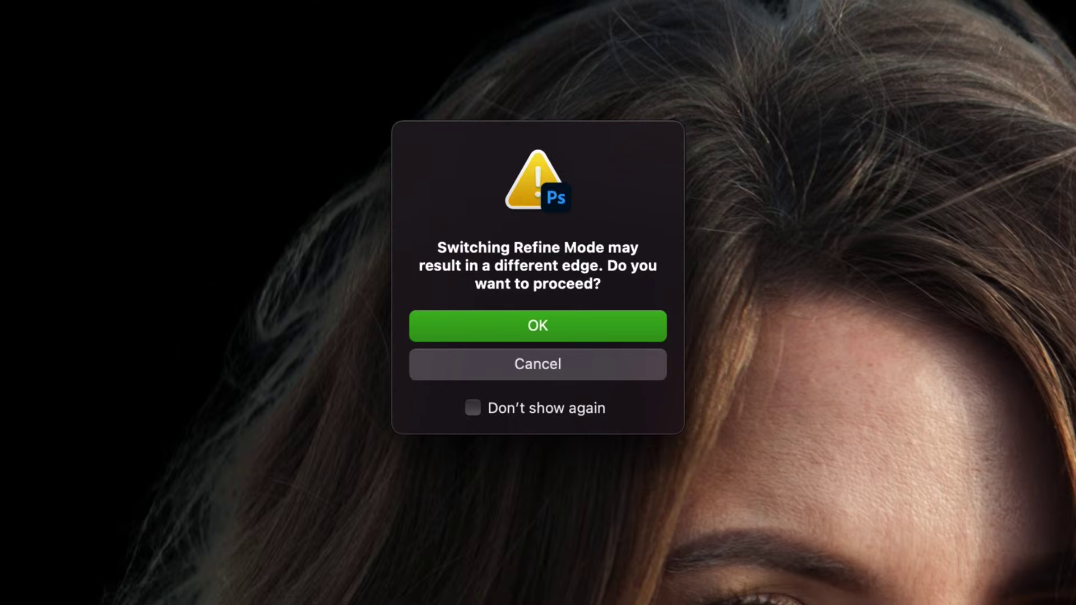
click(557, 331)
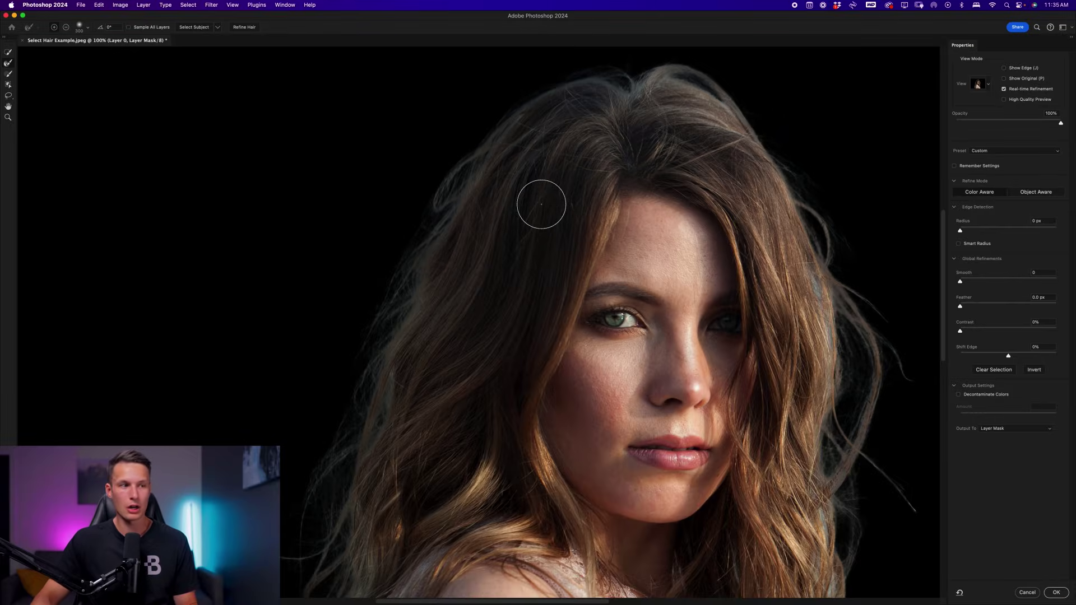
key(super+minus)
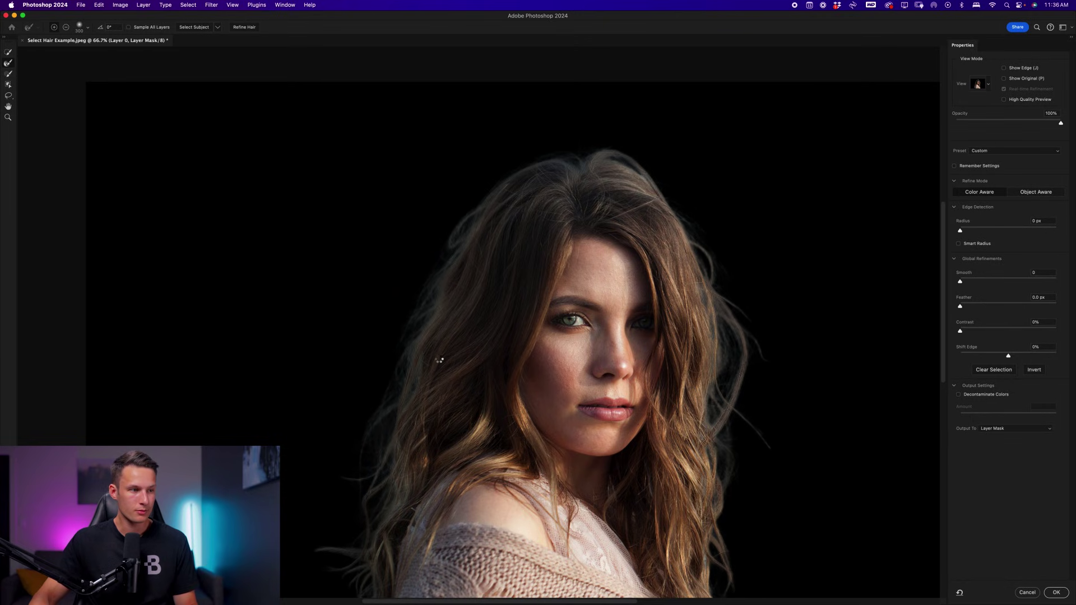
scroll(403, 409, down, 5)
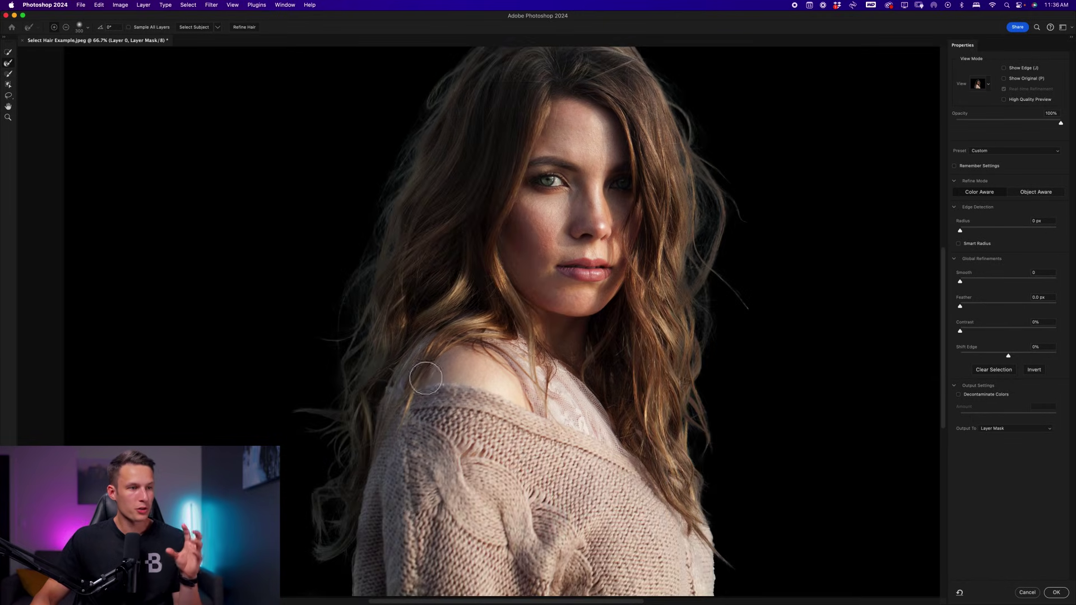
scroll(691, 358, up, 1)
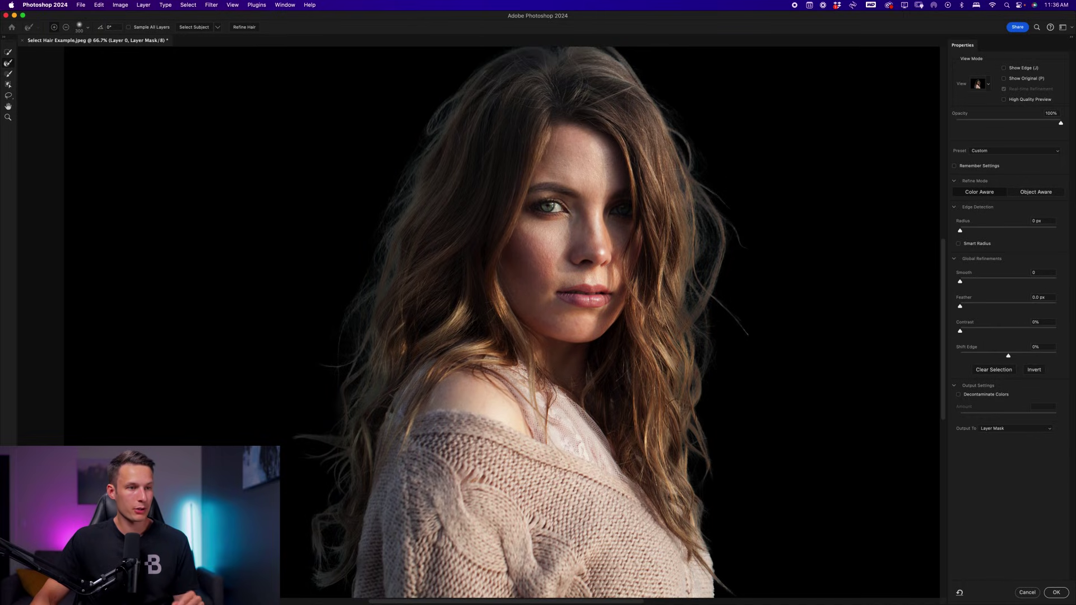
scroll(647, 193, up, 1)
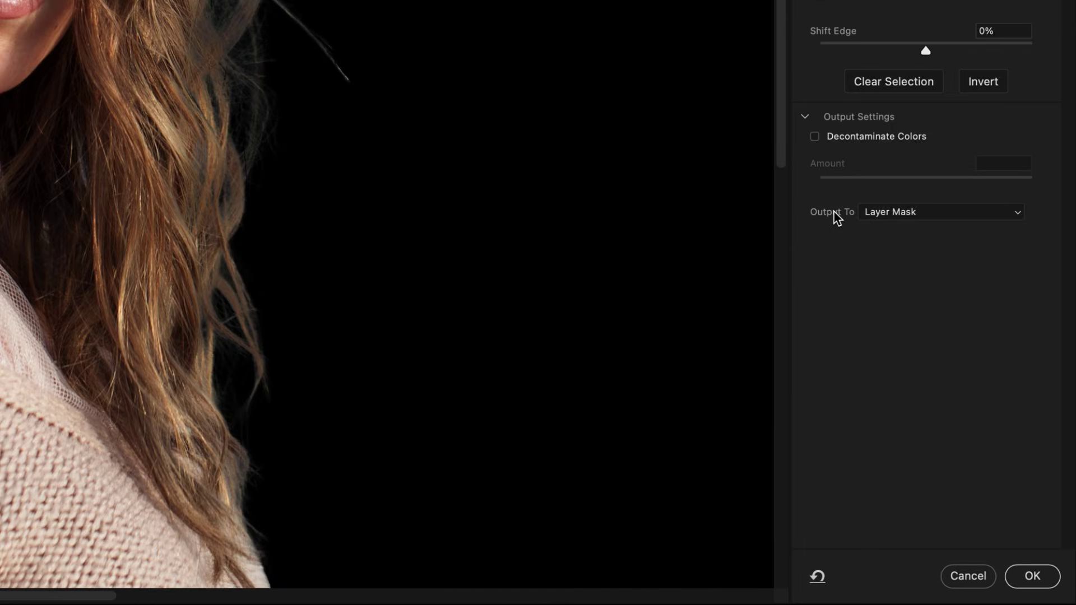
- Keep Output To set to Layer Mask and apply the refined edges with OK
click(993, 428)
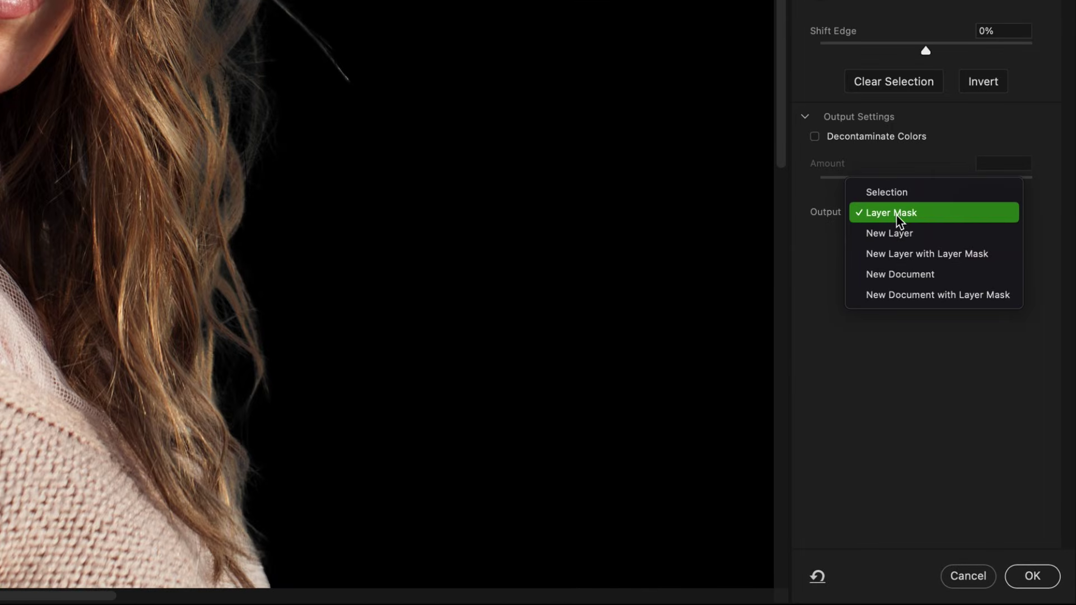
click(938, 217)
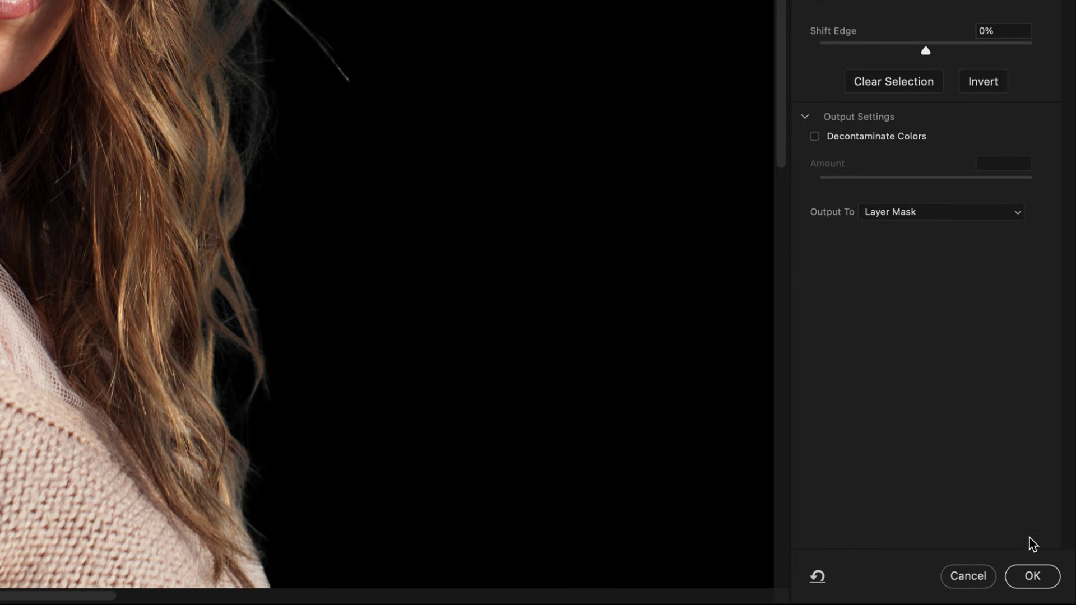
click(1036, 577)
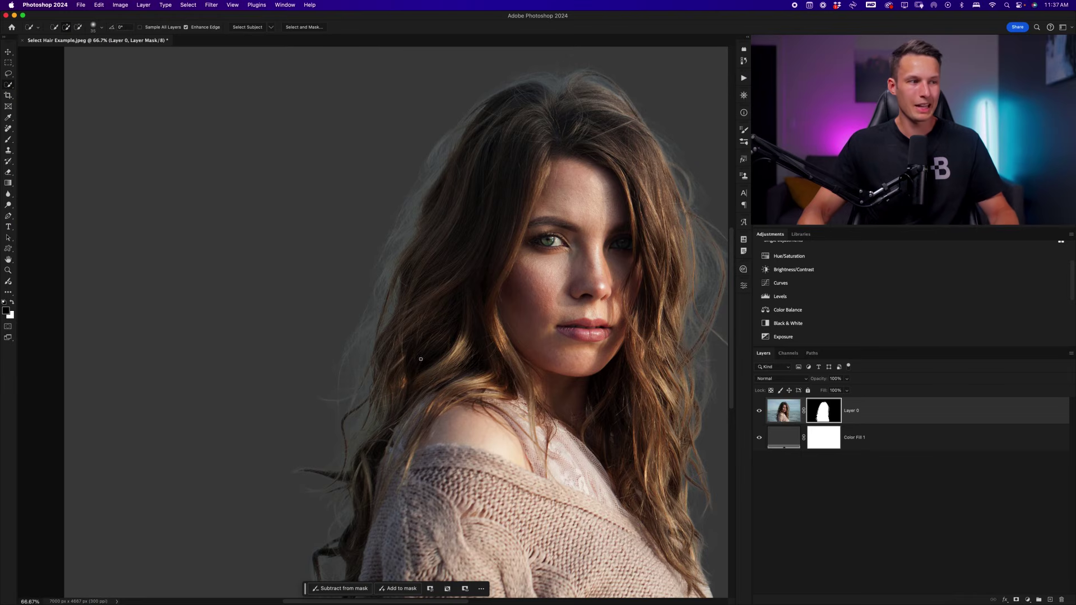
scroll(421, 359, right, 5)
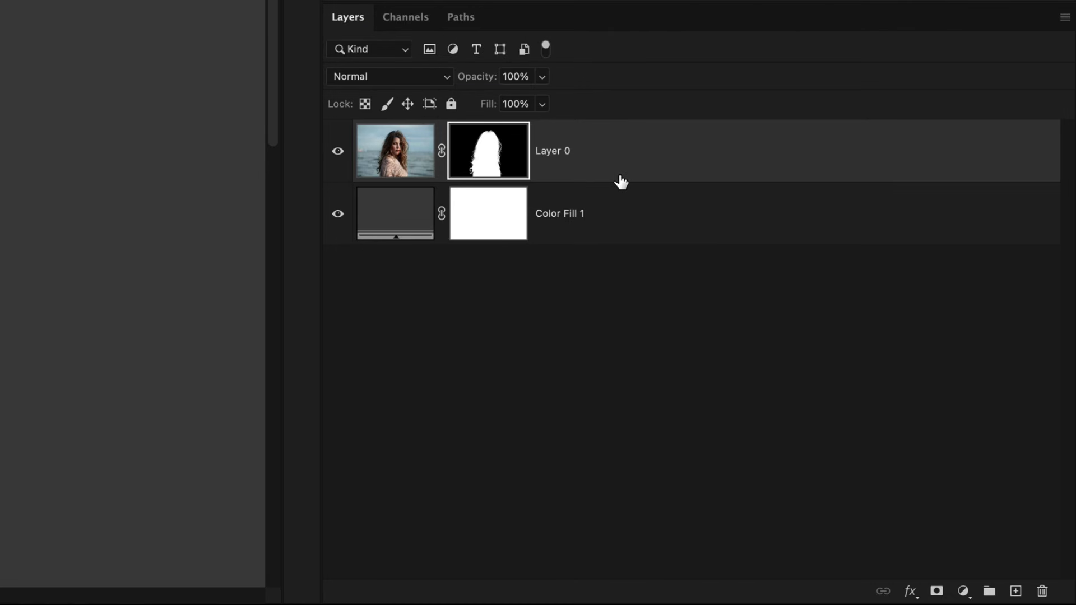
- Add a black Solid Color fill, Color Fill 2, and make it a clipping mask on Layer 0
click(965, 589)
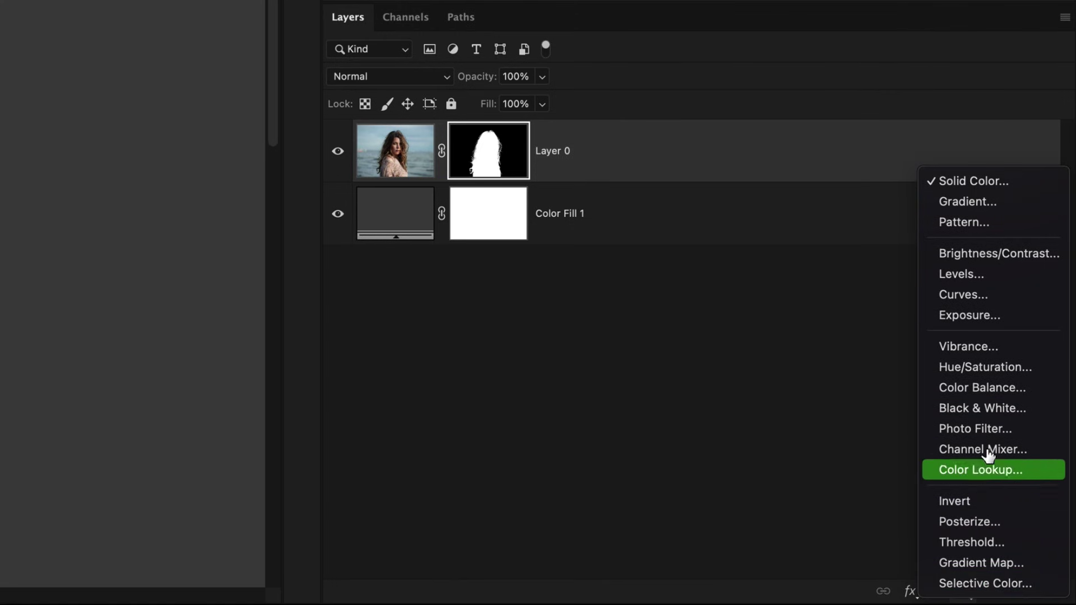
click(1015, 182)
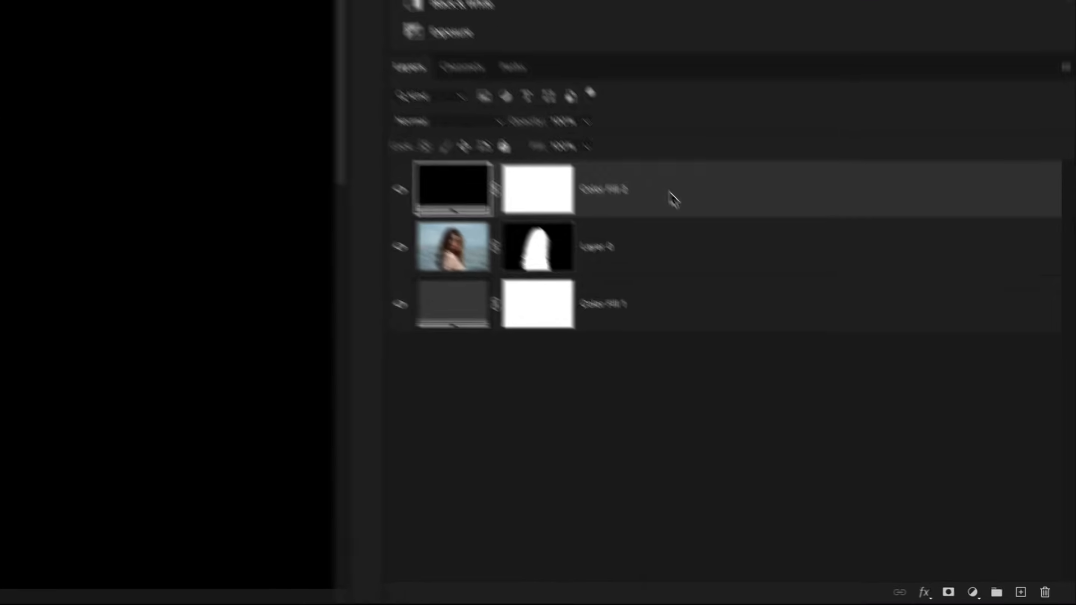
right_click(885, 413)
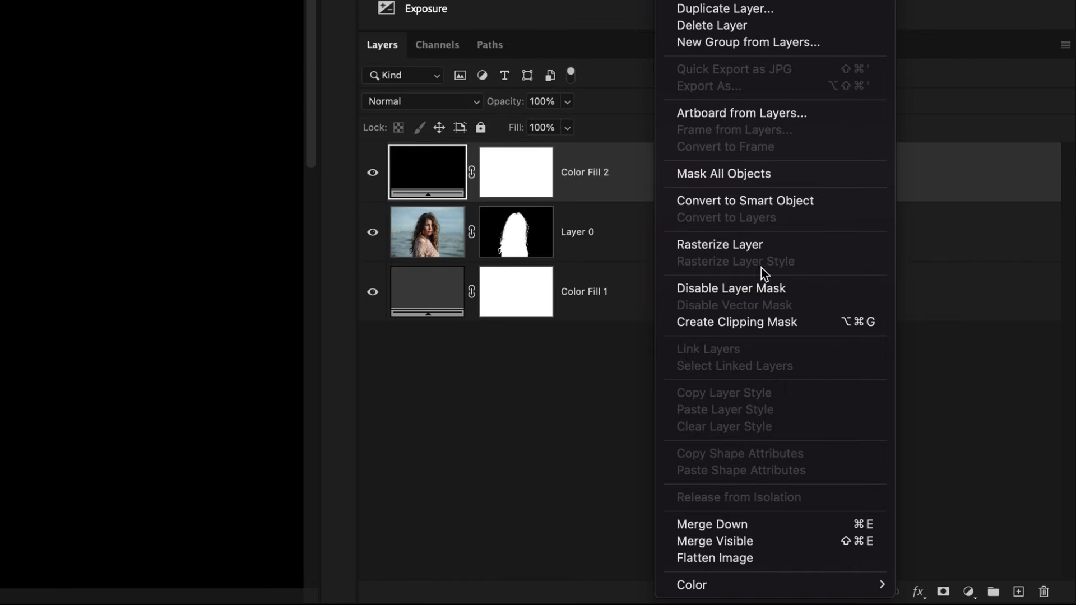
click(775, 321)
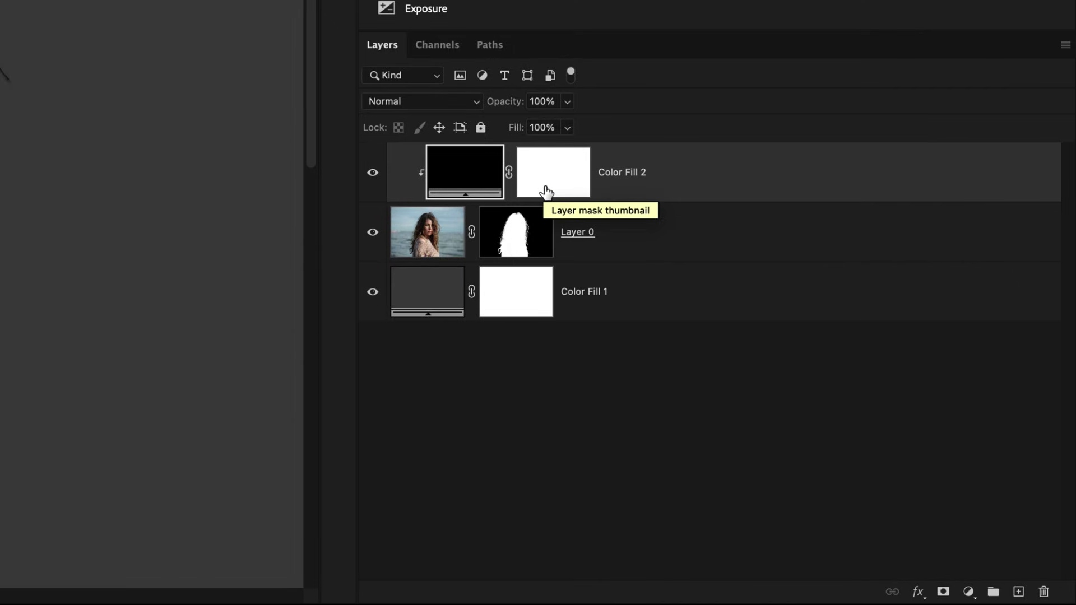
- Copy Layer 0's mask onto Color Fill 2, invert it with Ctrl+I, and fit the image on screen
click(504, 238)
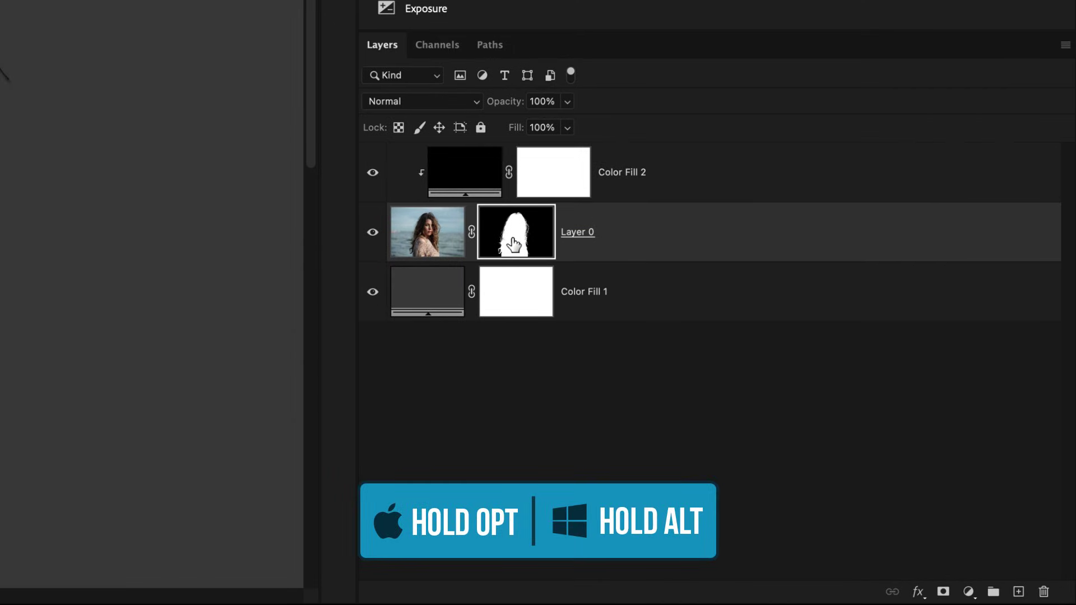
drag(516, 241, 558, 174)
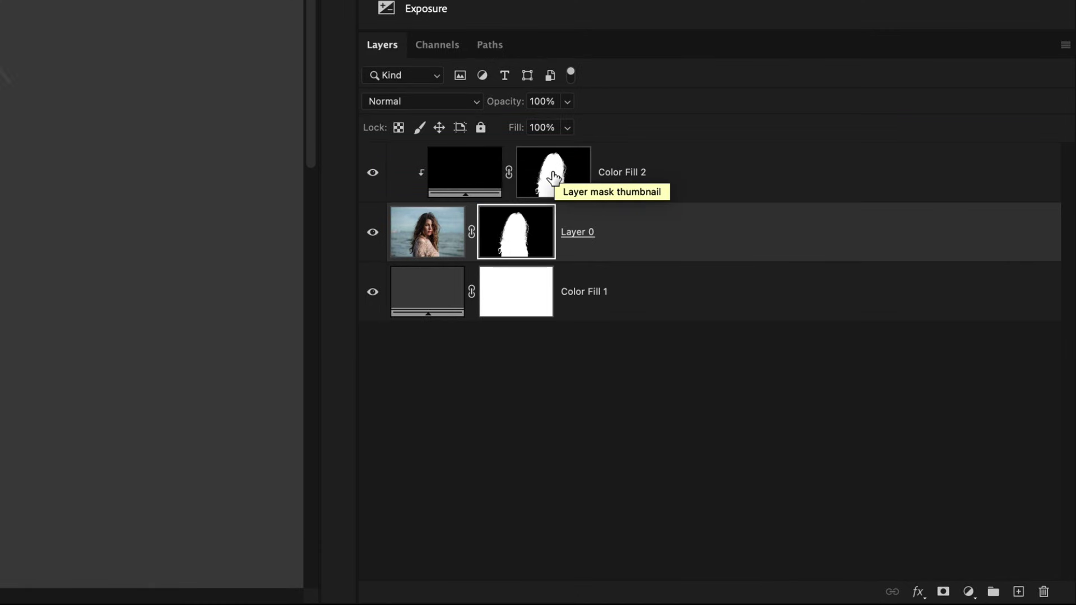
click(554, 177)
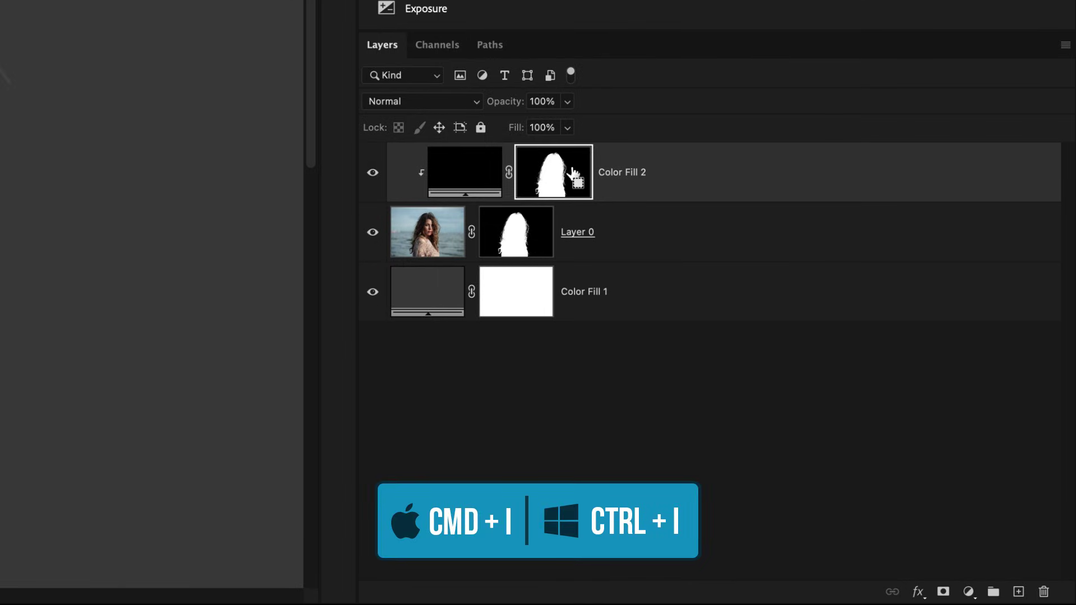
key(ctrl+i)
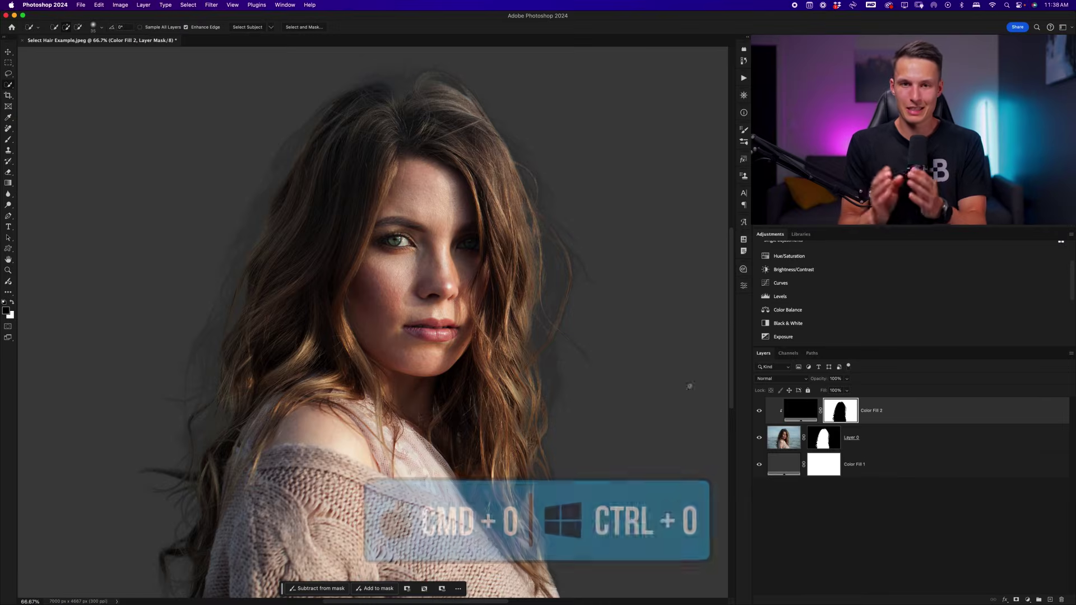
key(ctrl+0)
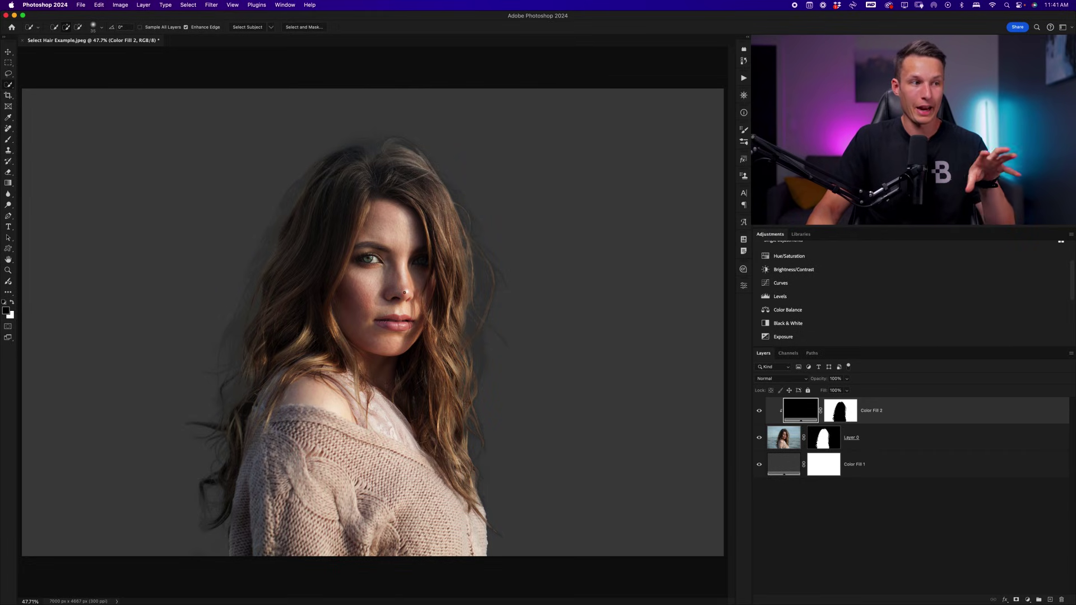
- Compare hair edges with Color Fill 2 toggled, then recolour it #3b3530 brown sampled from the hair
click(760, 411)
click(760, 411)
click(760, 411)
click(760, 411)
click(760, 411)
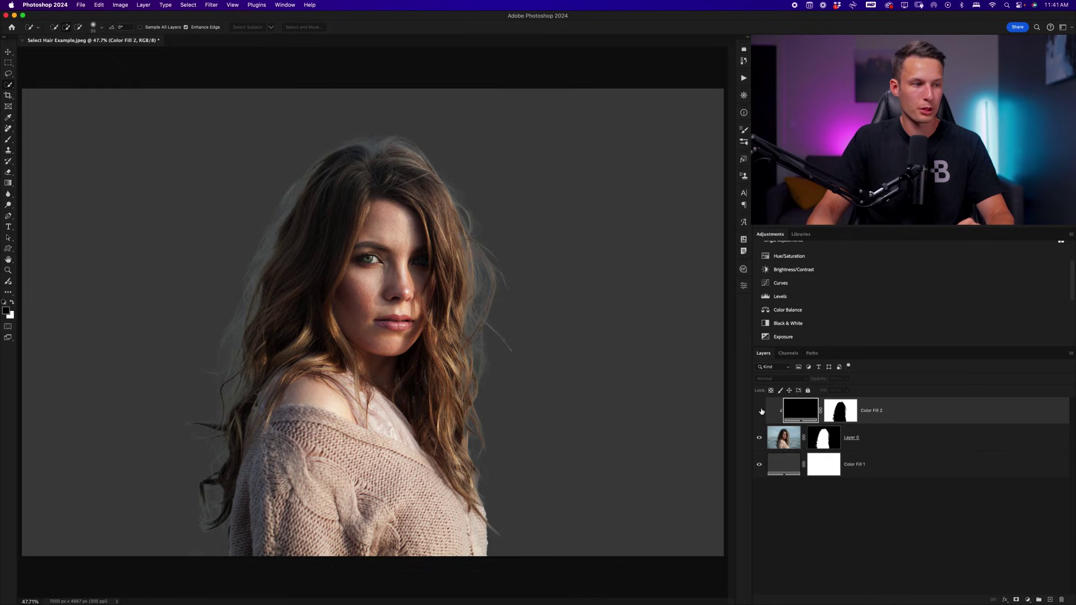
click(760, 411)
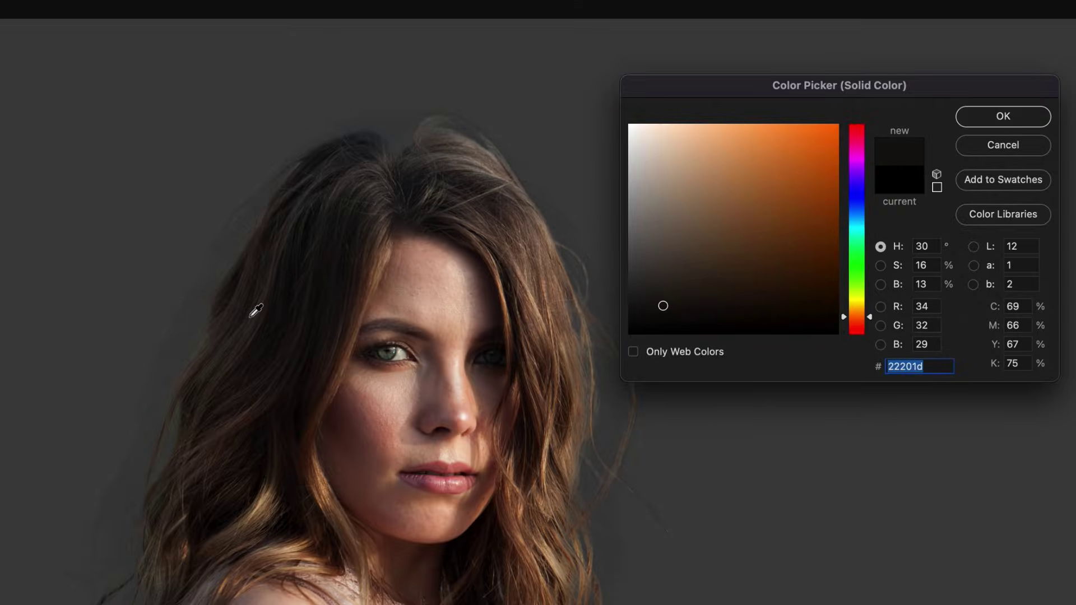
click(250, 316)
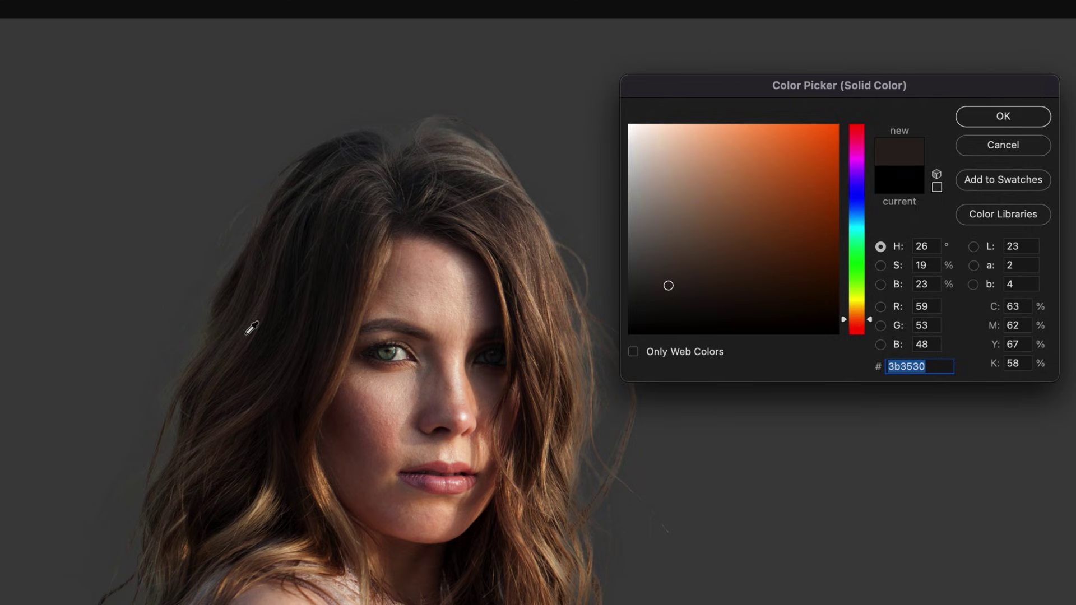
click(1001, 117)
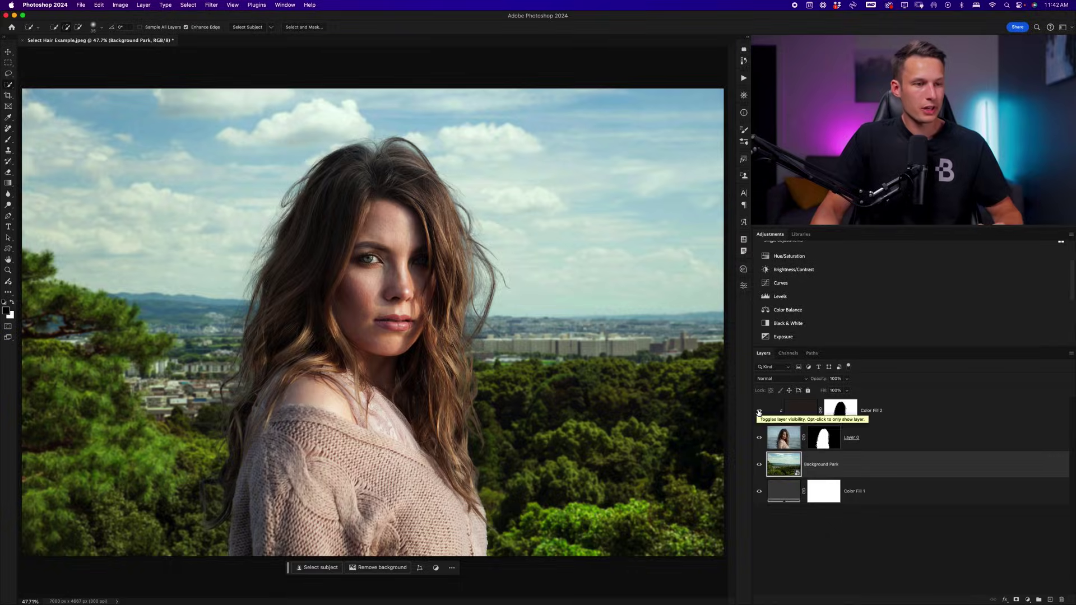
- Compare with Color Fill 2 toggled, then resample it to a lighter hair brown, #795941
click(759, 411)
click(759, 411)
click(759, 411)
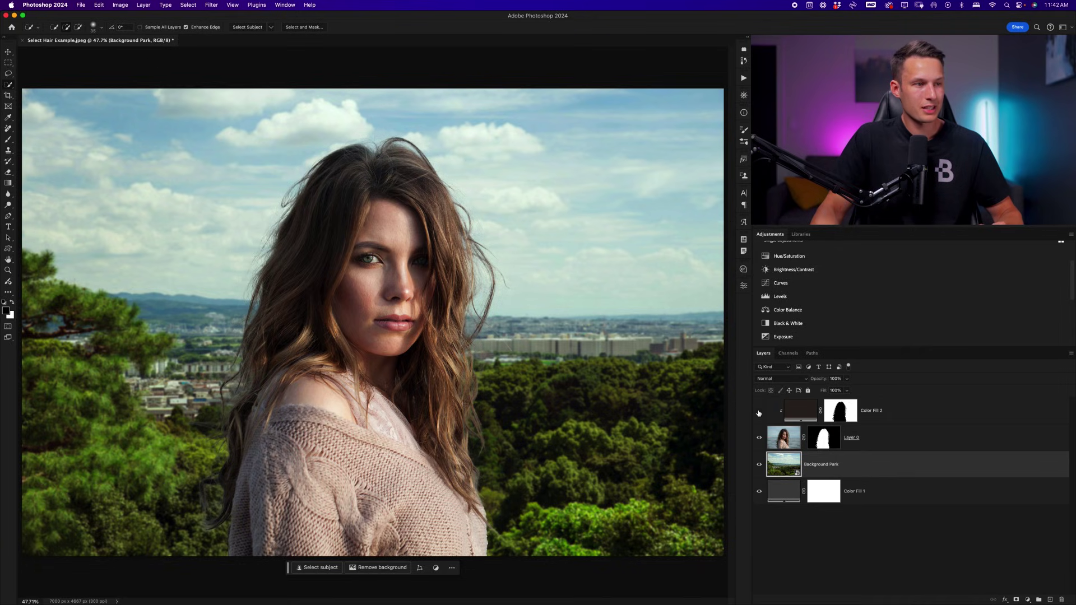
click(759, 411)
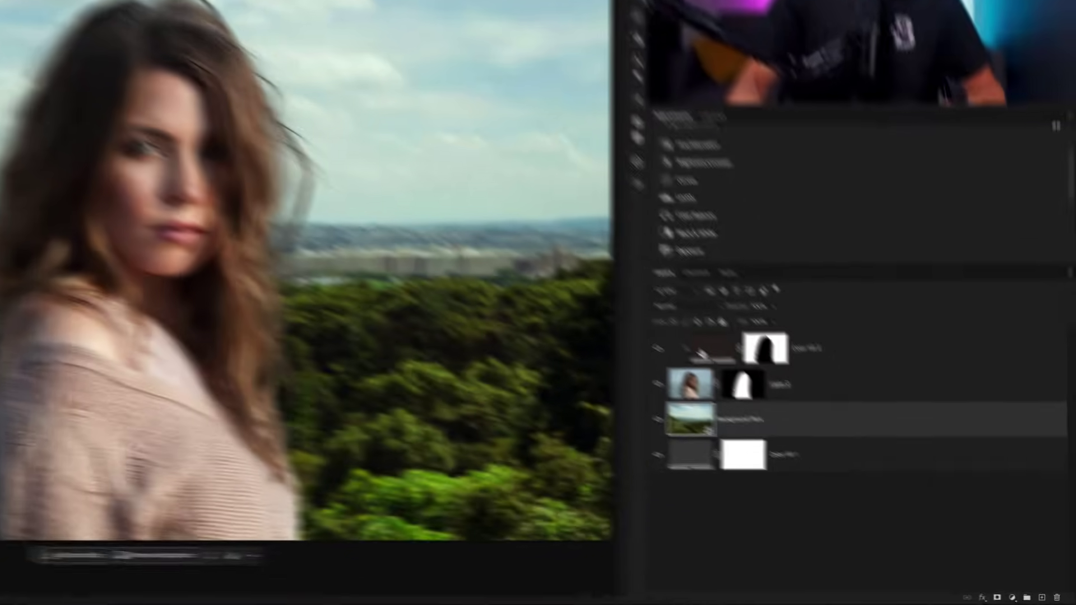
click(793, 415)
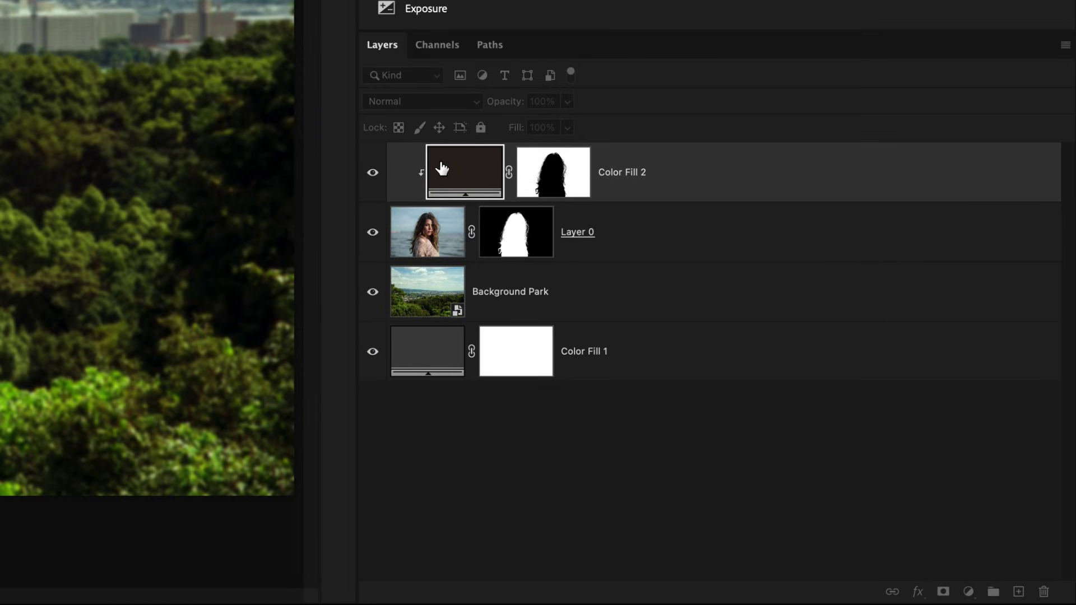
double_click(465, 171)
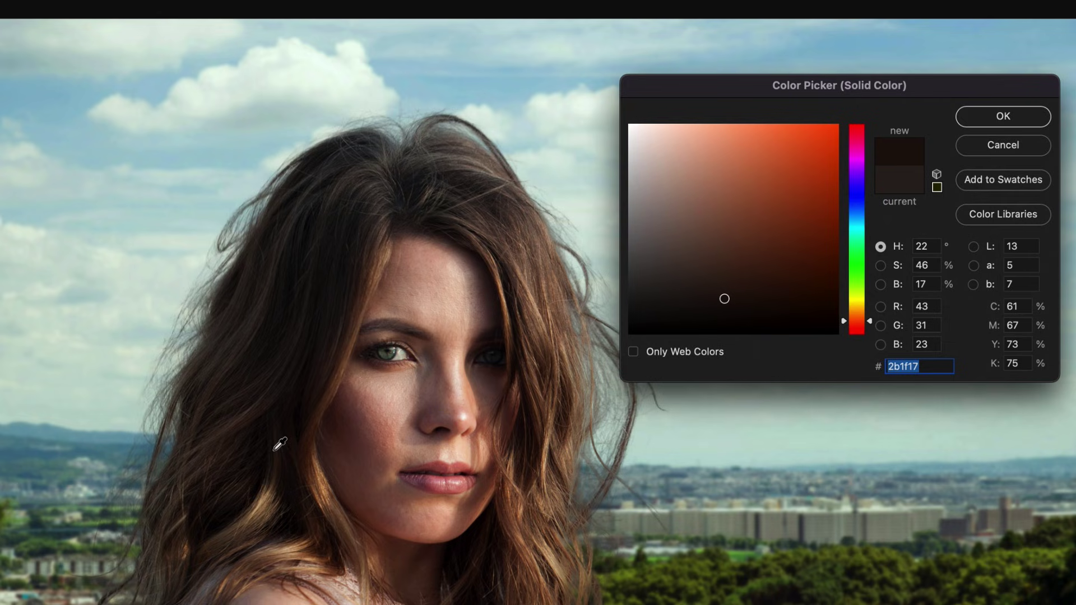
click(280, 368)
click(375, 267)
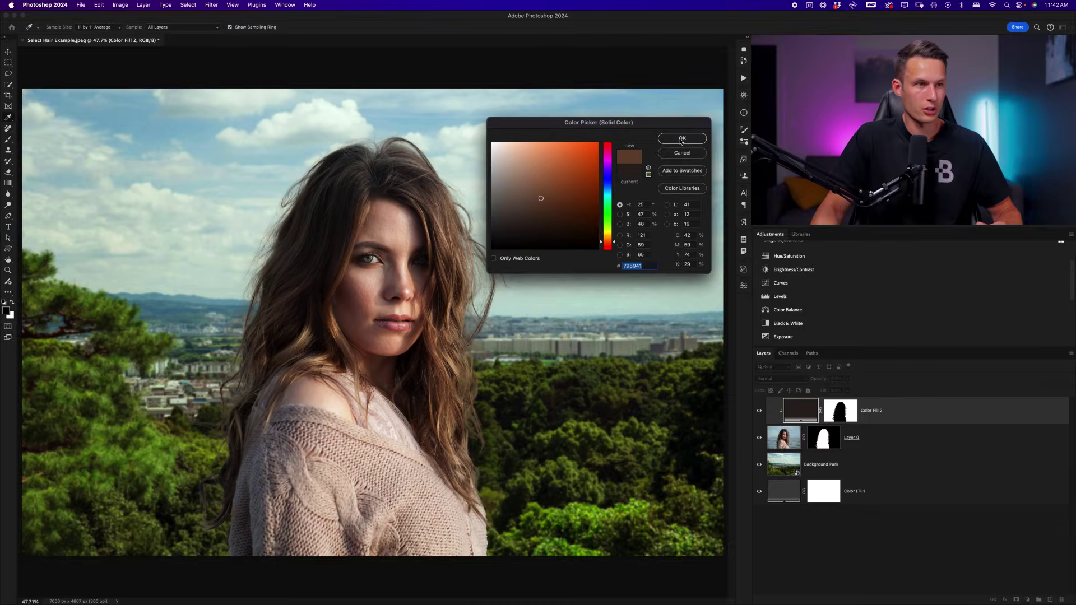
click(984, 119)
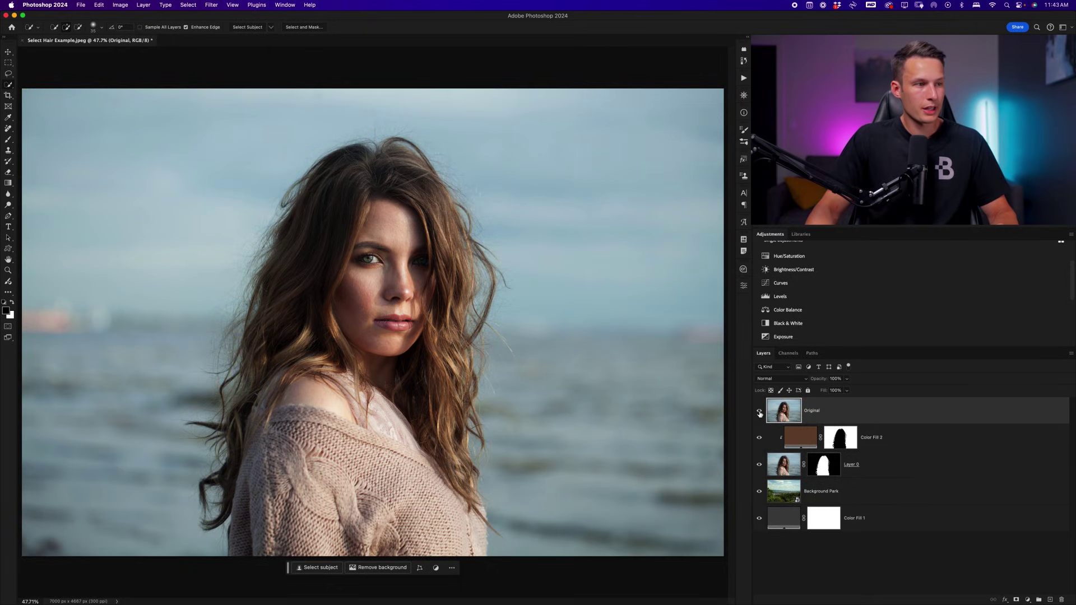
- Toggle the Original layer repeatedly to compare the seaside photo with the park composite, leaving it hidden
click(760, 412)
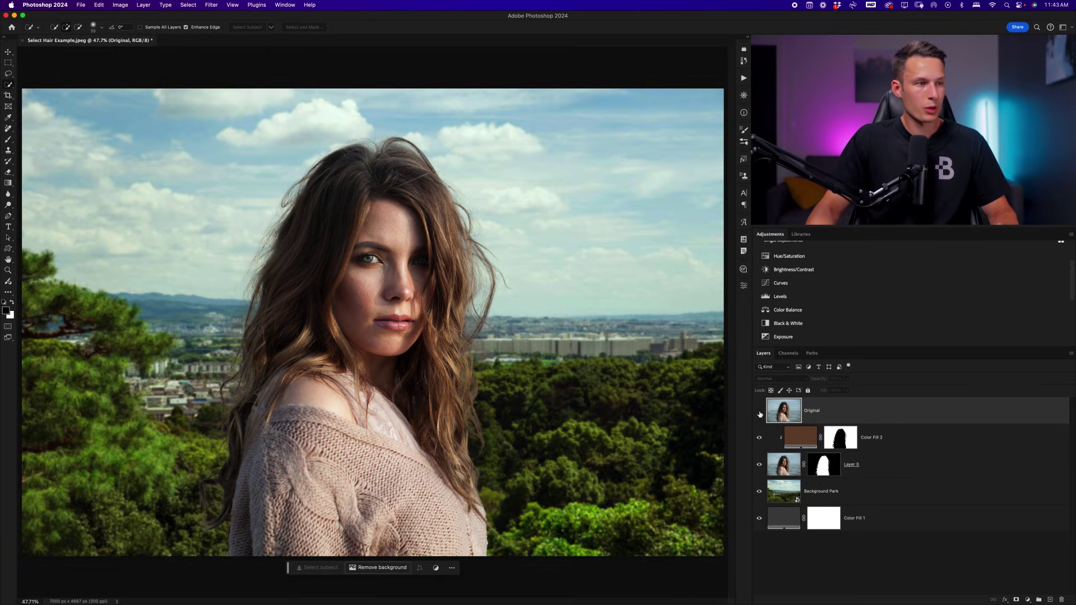
click(759, 413)
click(760, 412)
click(760, 412)
click(759, 413)
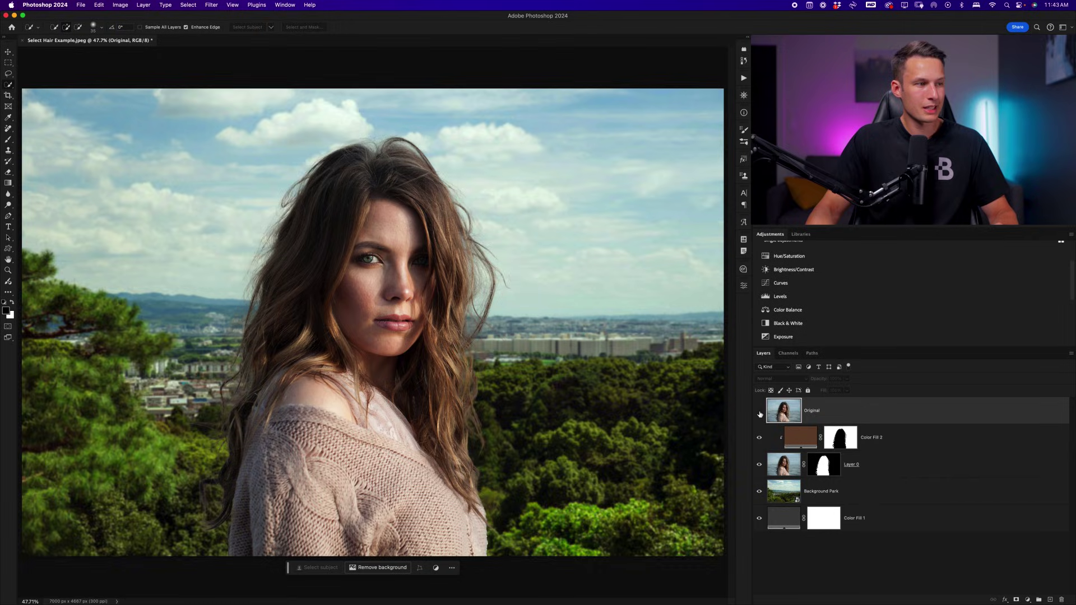
click(760, 413)
click(760, 412)
click(760, 413)
click(759, 413)
click(759, 412)
click(760, 413)
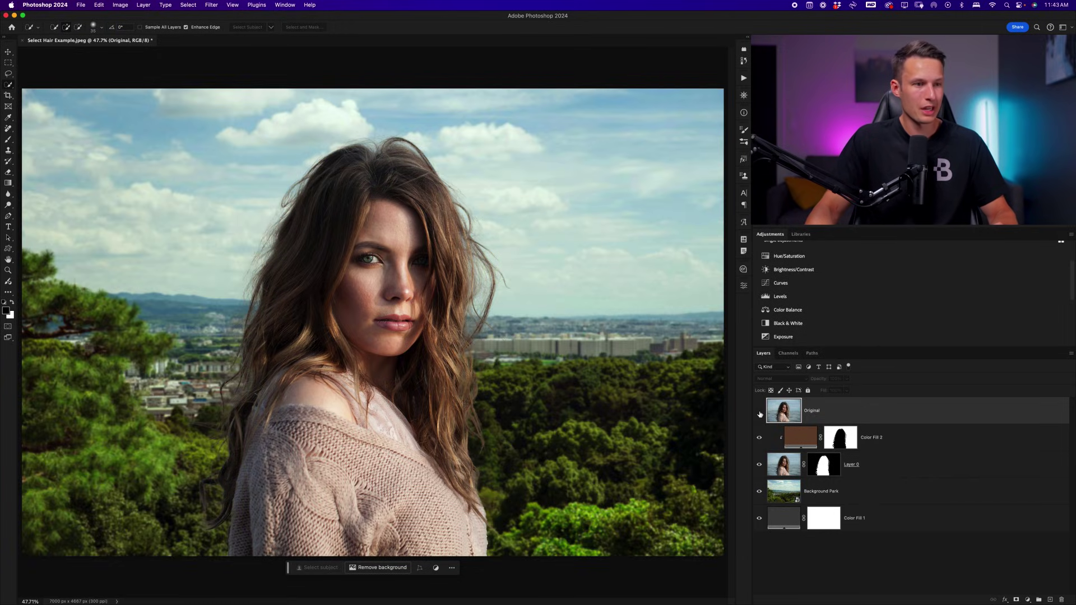
click(759, 413)
click(760, 413)
click(760, 413)
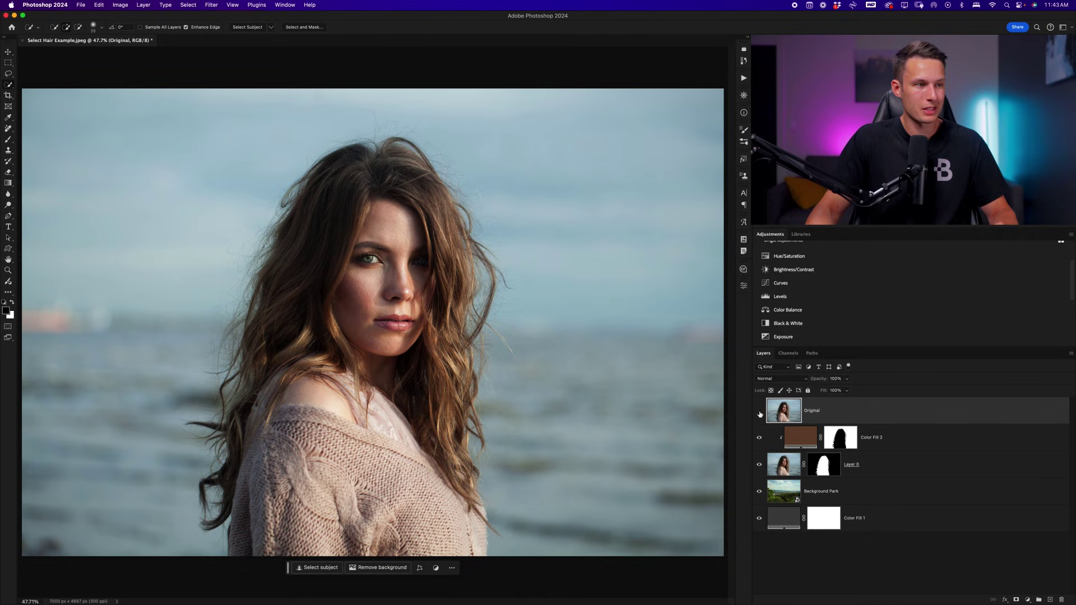
click(759, 413)
click(759, 413)
click(759, 413)
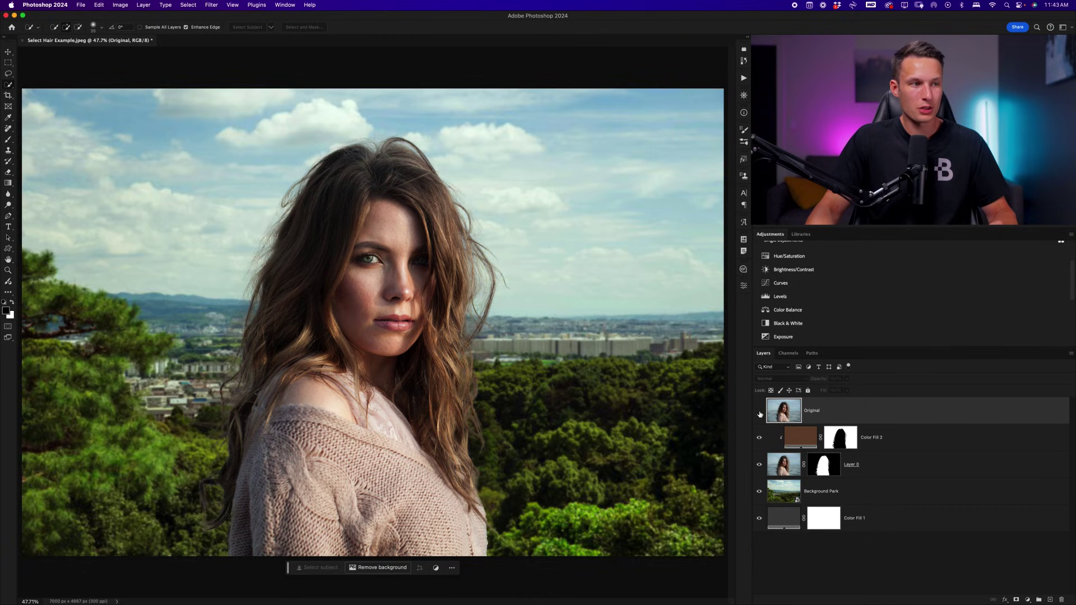
click(760, 413)
click(760, 413)
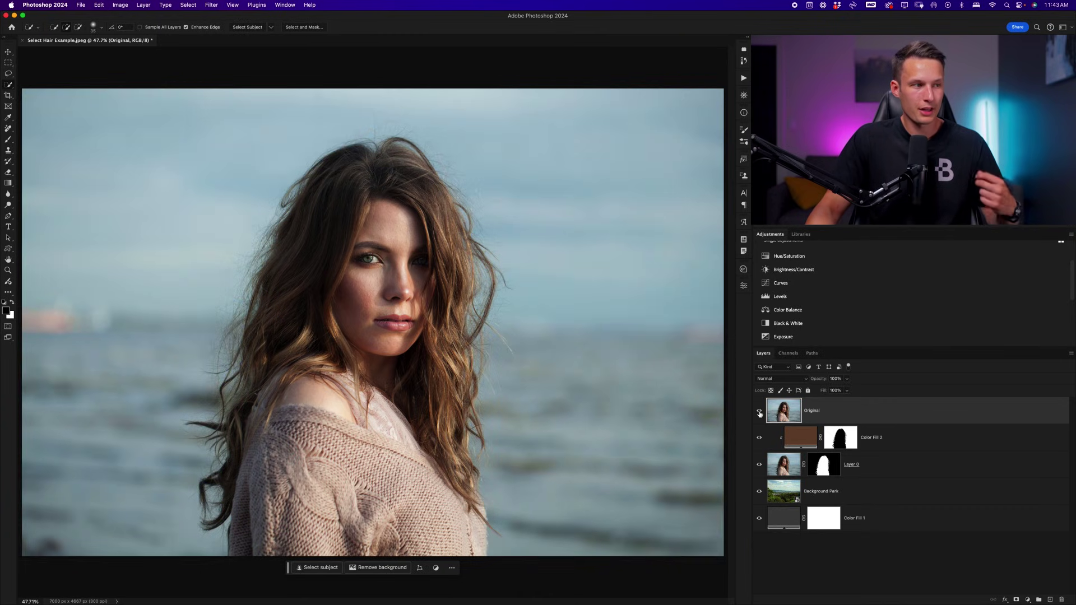
click(759, 413)
click(760, 414)
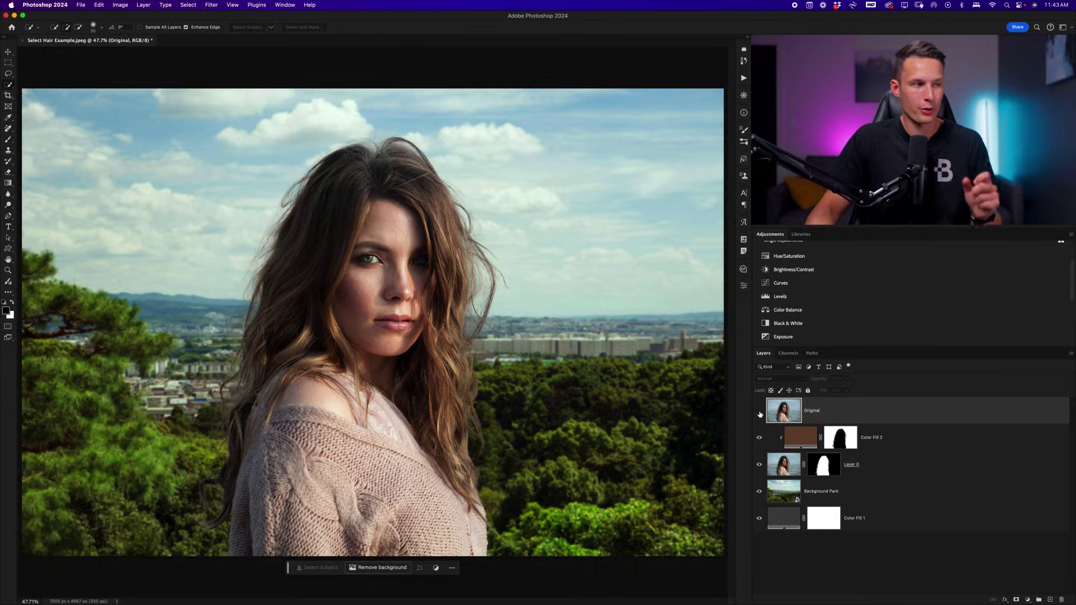